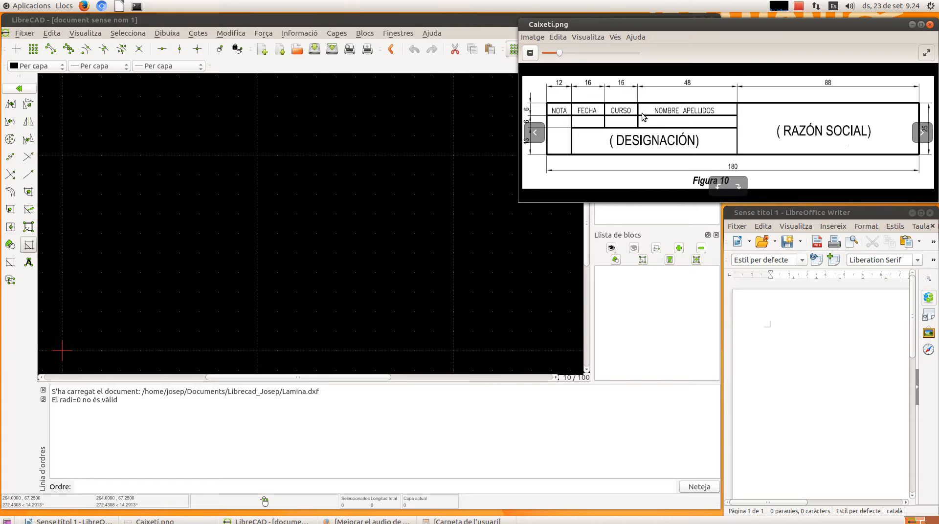
# Open the drawing Lamina.dxf from the Librecad_Josep folder inside Documents.
pyautogui.click(24, 33)
pyautogui.click(35, 68)
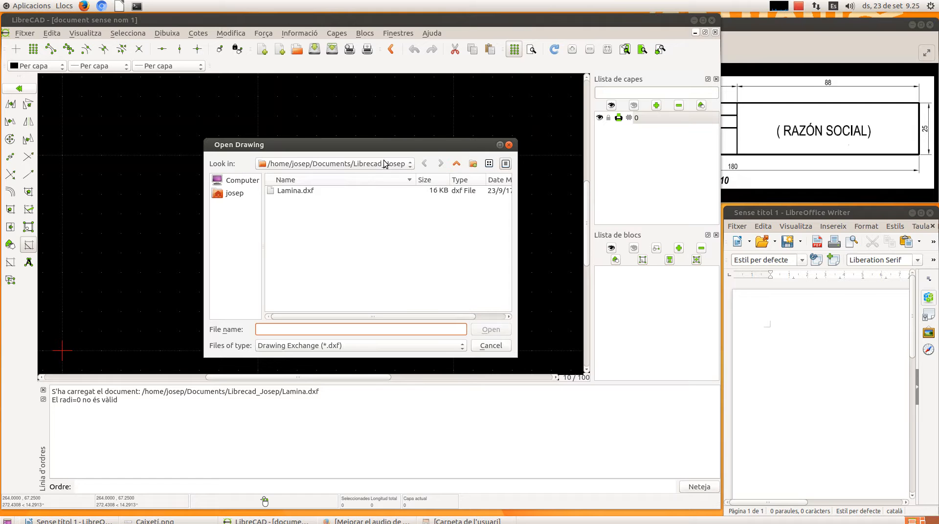
pyautogui.click(233, 193)
pyautogui.click(289, 201)
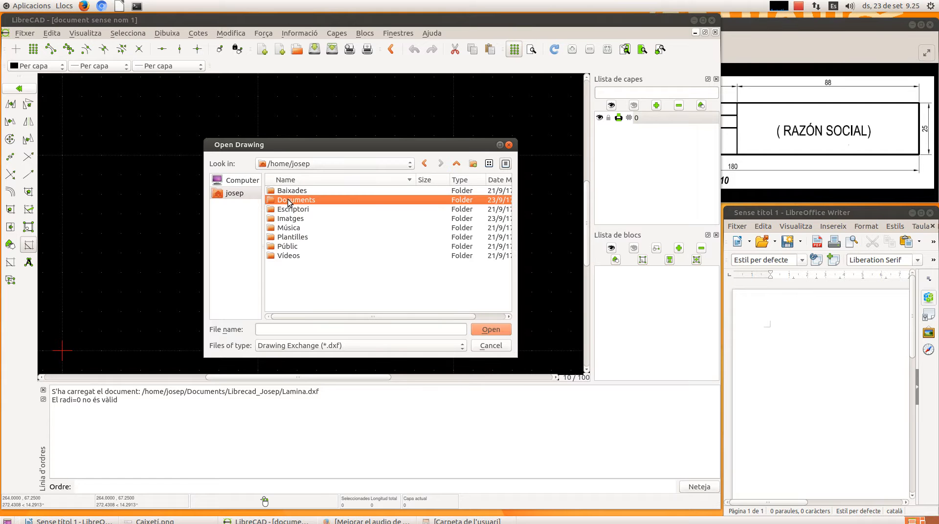
pyautogui.doubleClick(289, 200)
pyautogui.doubleClick(295, 205)
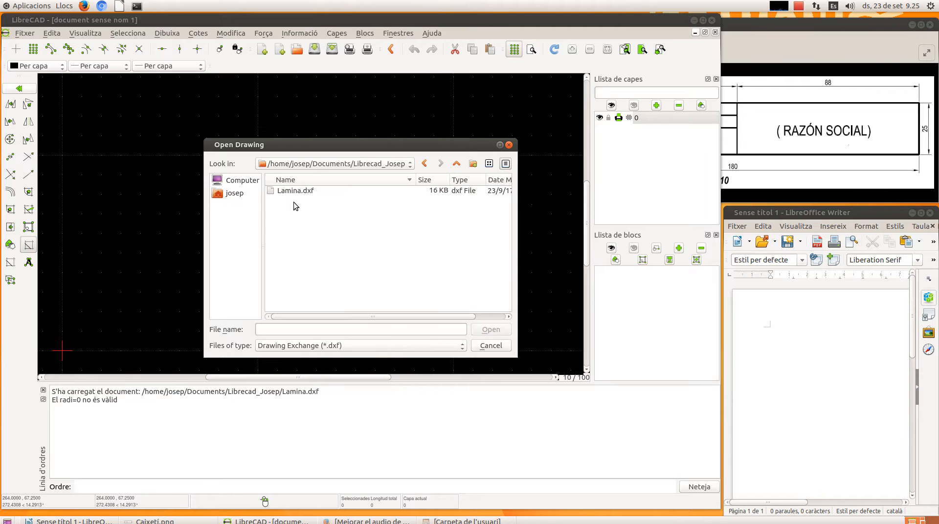
pyautogui.doubleClick(297, 192)
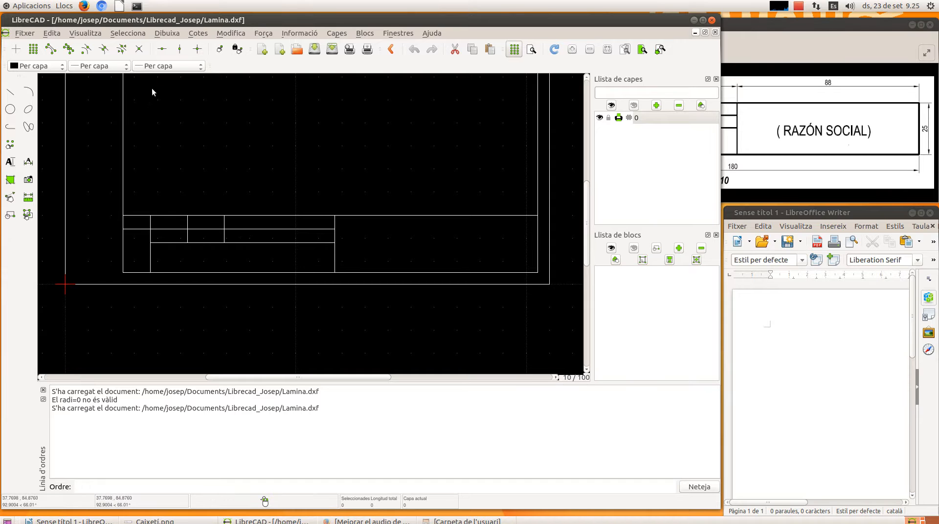
# Start a multiline text for the title block and note its height, 3, in the LibreOffice Writer document.
pyautogui.click(92, 34)
pyautogui.click(100, 127)
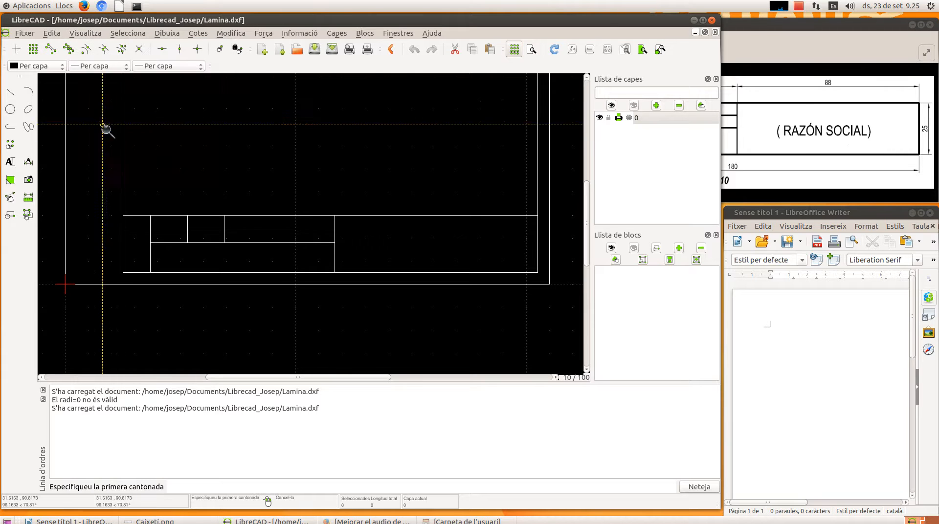
pyautogui.click(109, 208)
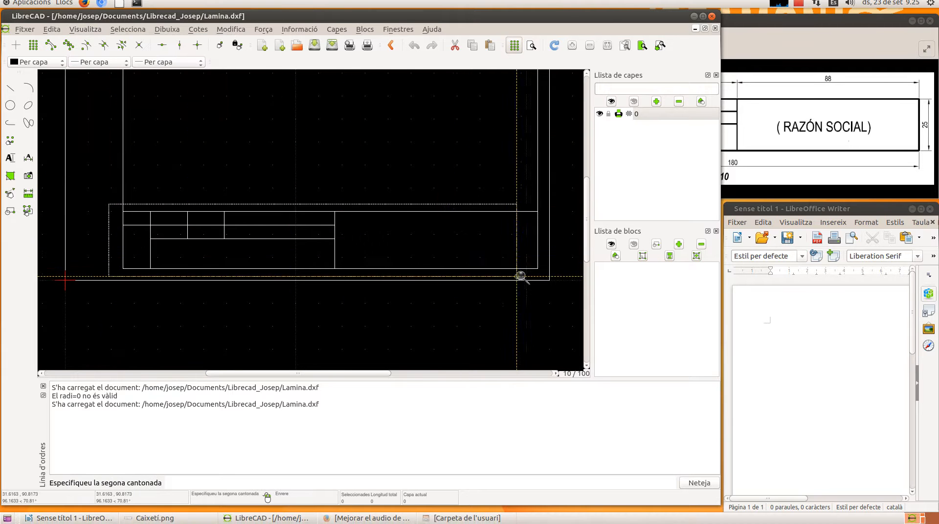
pyautogui.click(547, 275)
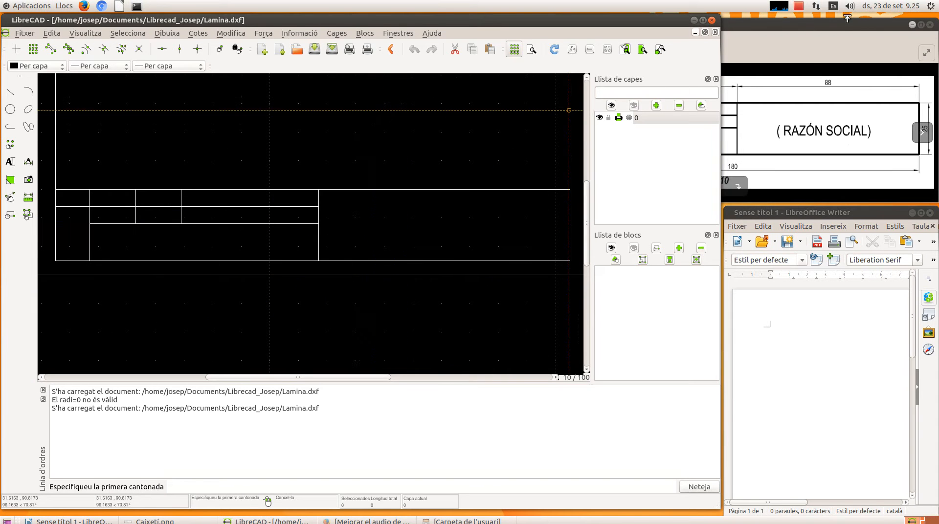
pyautogui.click(808, 23)
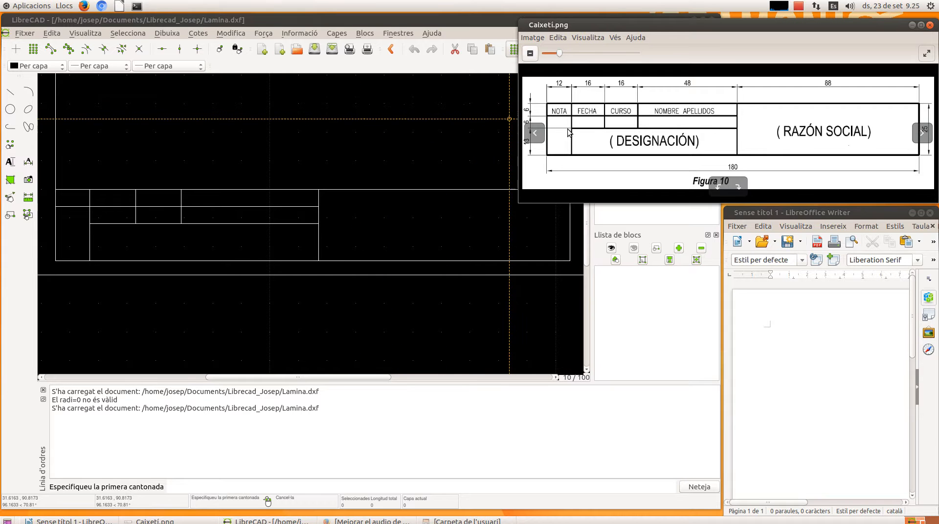
pyautogui.click(10, 165)
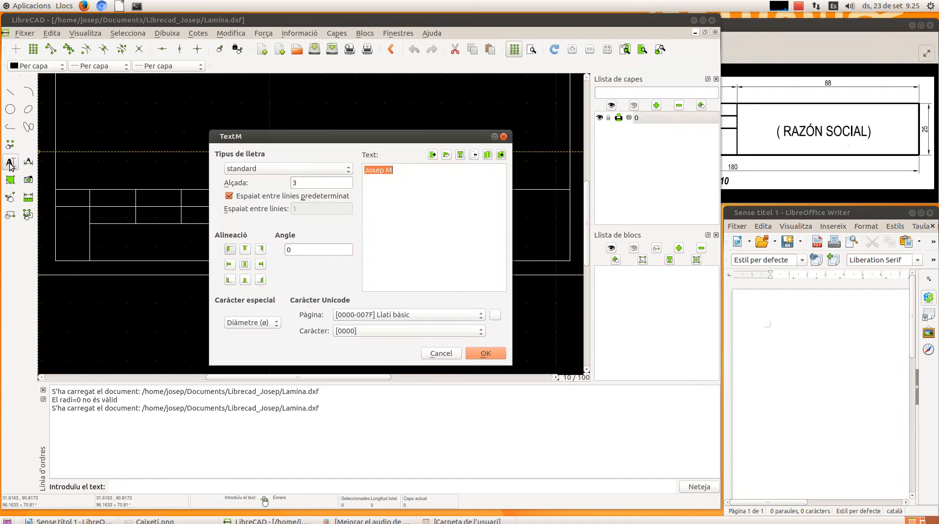
pyautogui.click(310, 181)
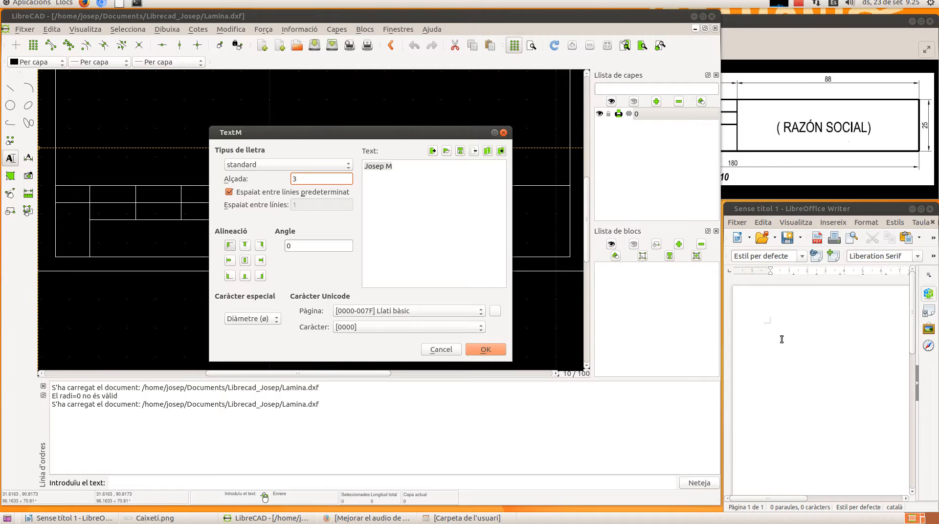
pyautogui.click(782, 339)
pyautogui.write('3')
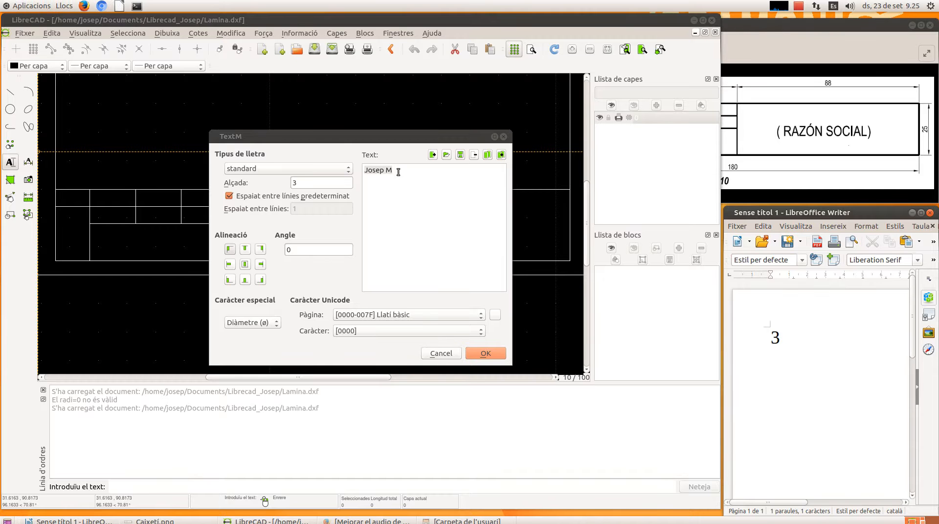
# Replace the text content with "Nota" and place it in the first header cell of the title block.
pyautogui.moveTo(399, 166); pyautogui.dragTo(368, 166)
pyautogui.press('BackSpace')
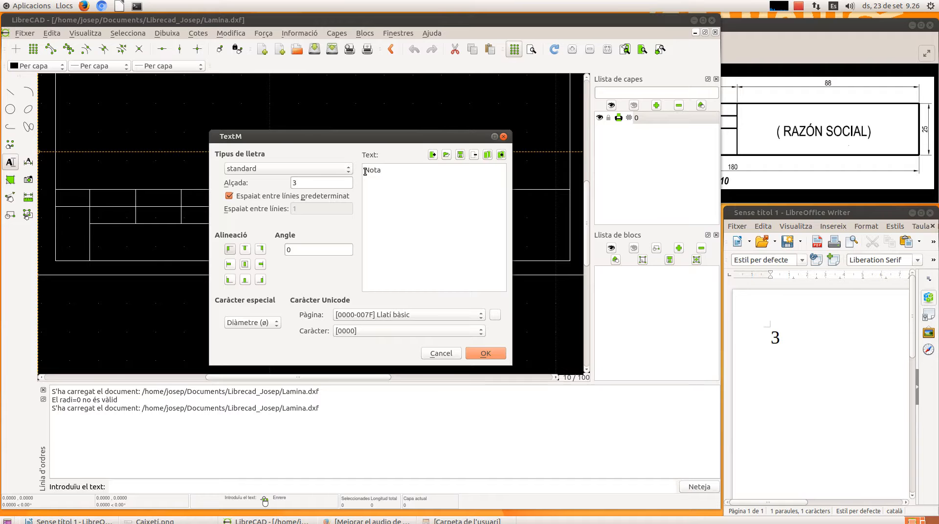
pyautogui.click(485, 349)
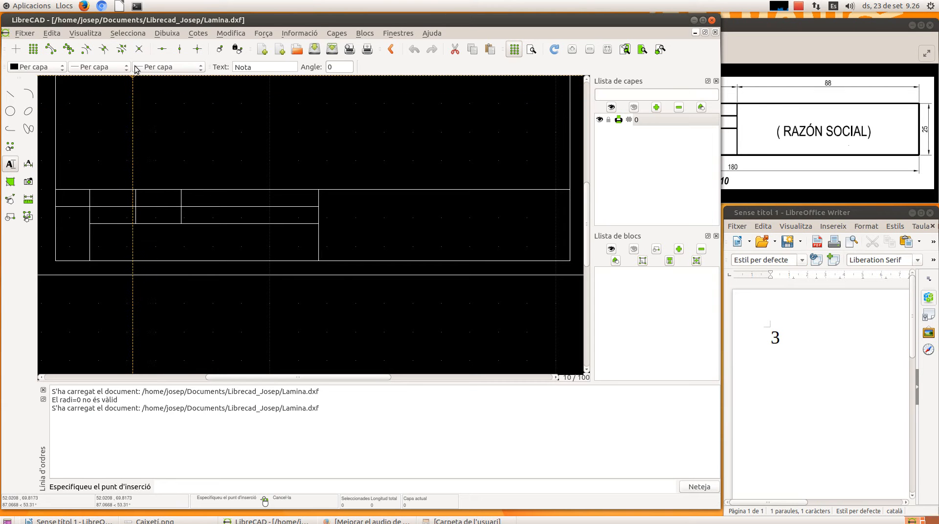
pyautogui.click(140, 50)
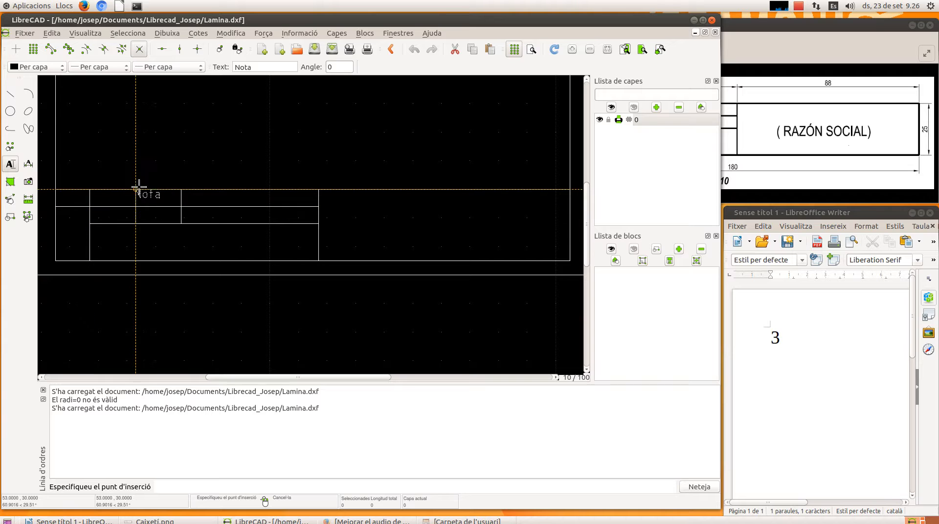
pyautogui.click(140, 51)
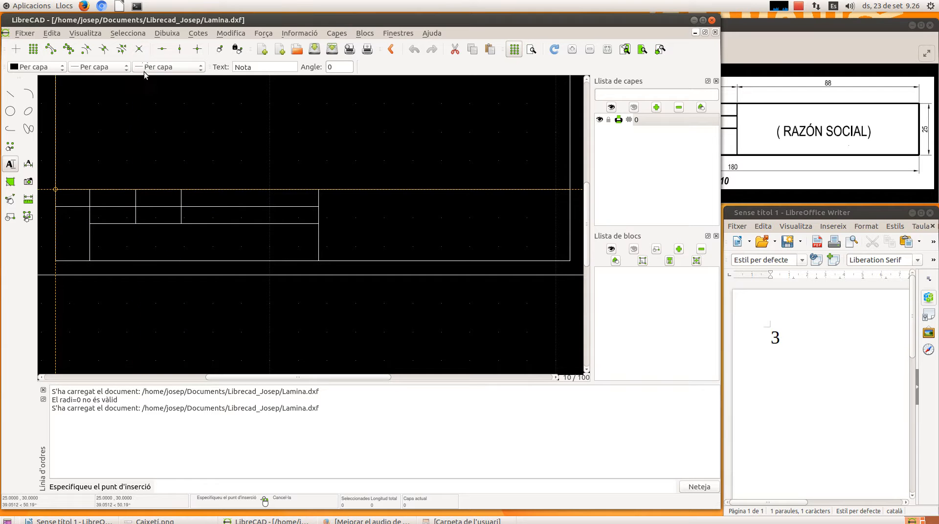
pyautogui.click(58, 192)
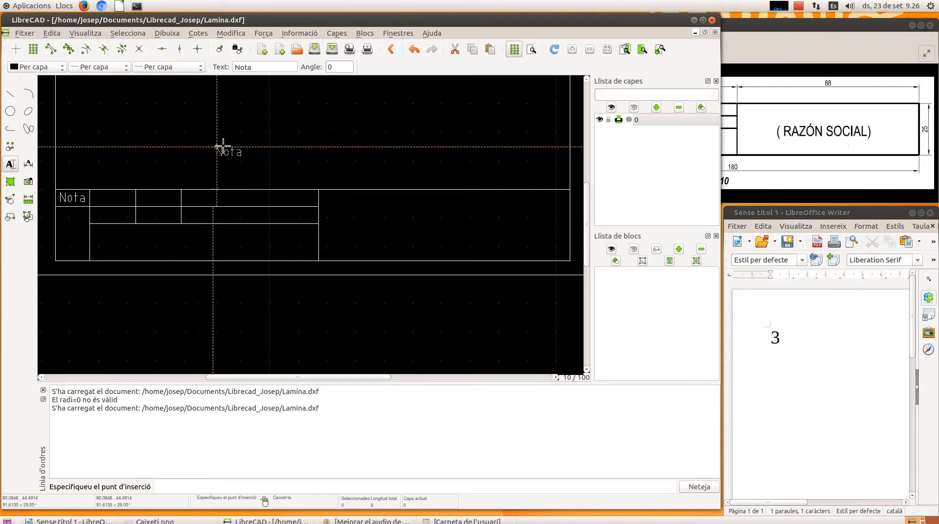
pyautogui.rightClick(273, 151)
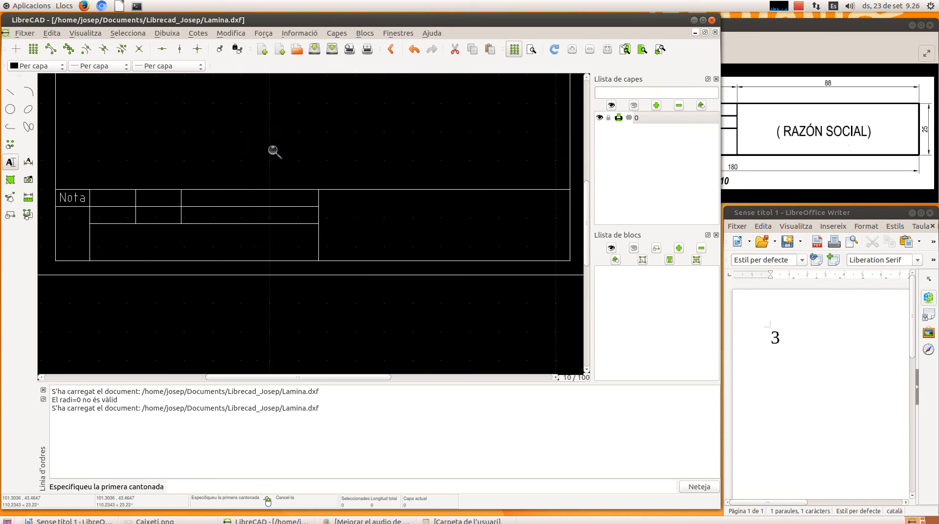
# Add the text "Data" with height 3 in the second header cell, following the Caixeti.png reference layout.
pyautogui.click(809, 28)
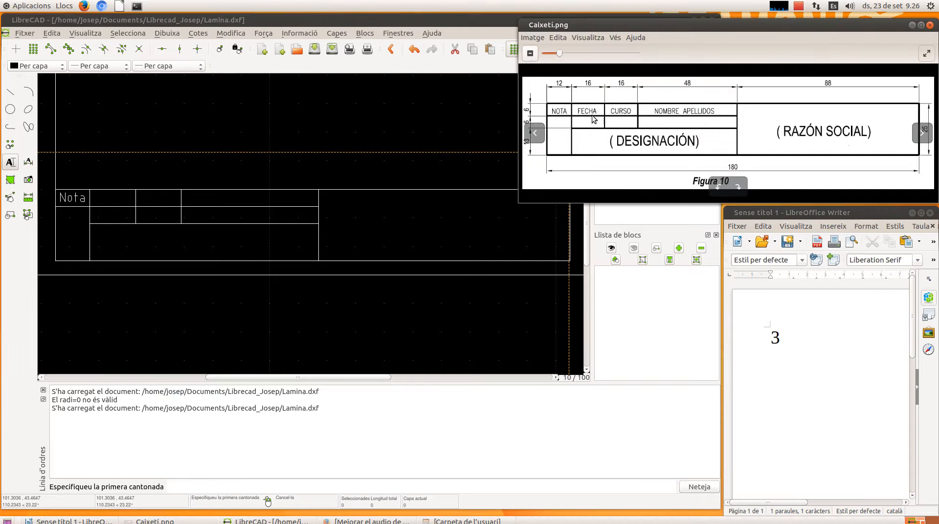
pyautogui.click(12, 166)
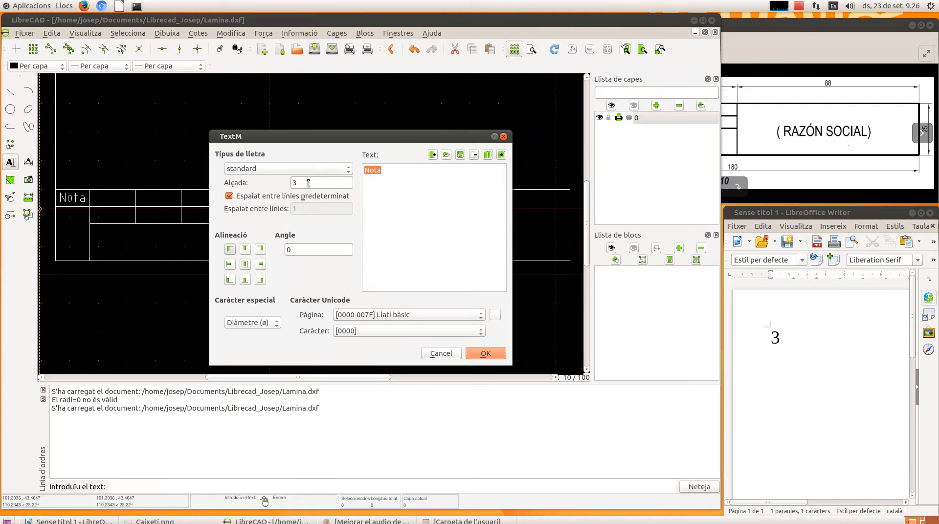
pyautogui.click(388, 169)
pyautogui.moveTo(356, 176); pyautogui.dragTo(357, 168)
pyautogui.press('BackSpace')
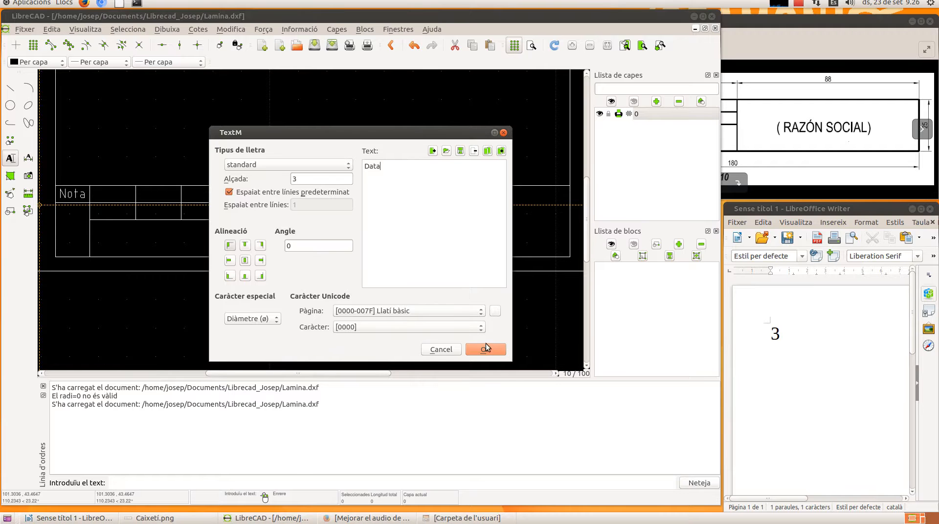
pyautogui.click(485, 350)
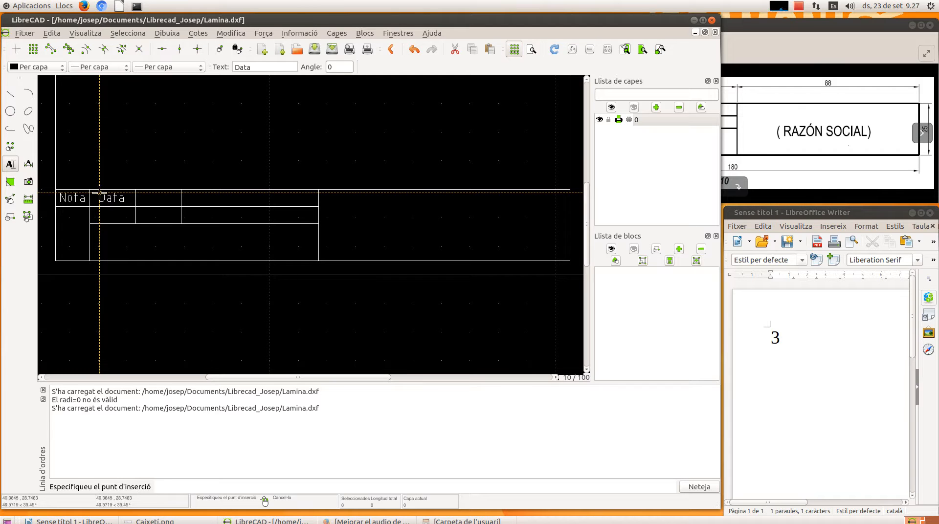
pyautogui.click(99, 191)
pyautogui.click(131, 173)
pyautogui.rightClick(132, 173)
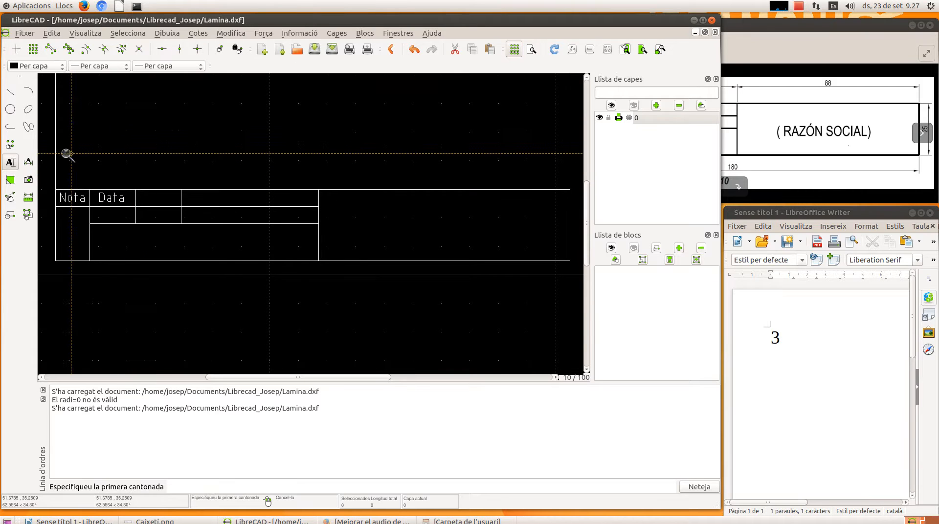
# Add the text "Curs" with height 3 in the third header cell of the title block.
pyautogui.click(10, 162)
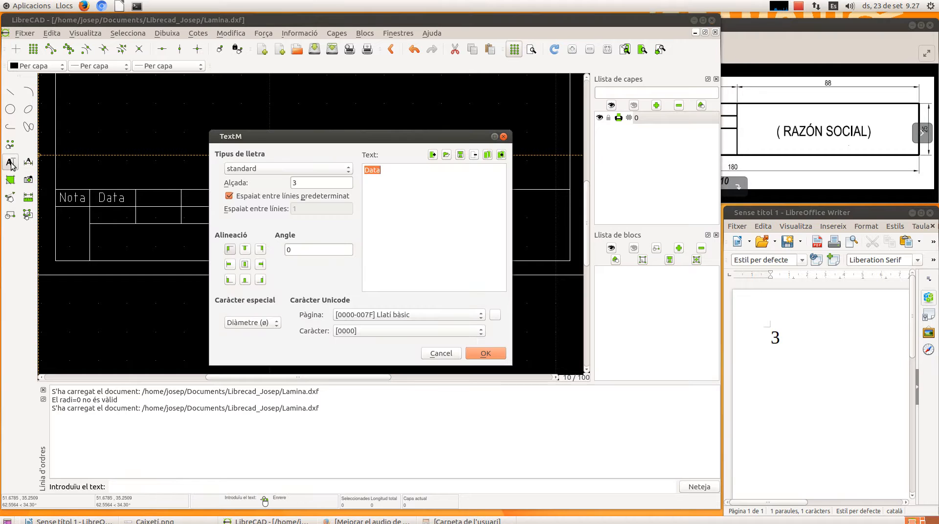
pyautogui.click(395, 170)
pyautogui.write('Curs')
pyautogui.click(486, 350)
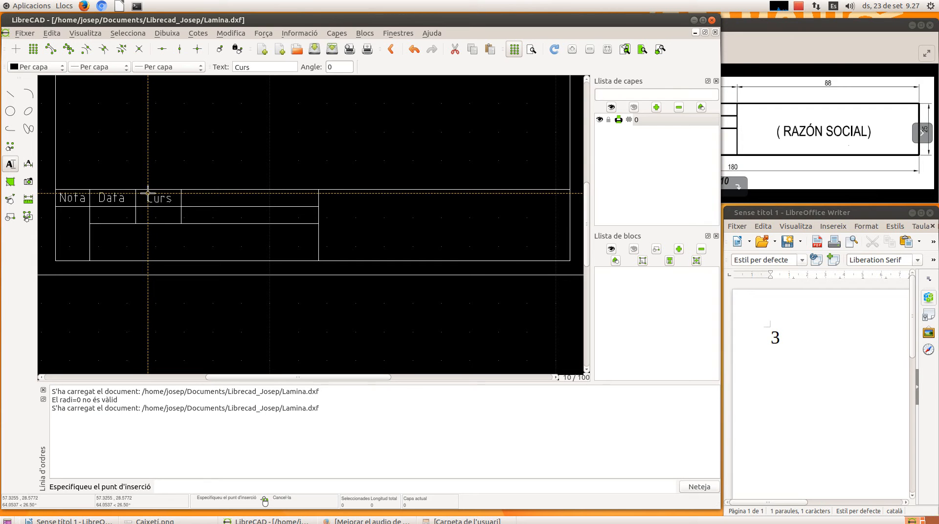
pyautogui.click(147, 192)
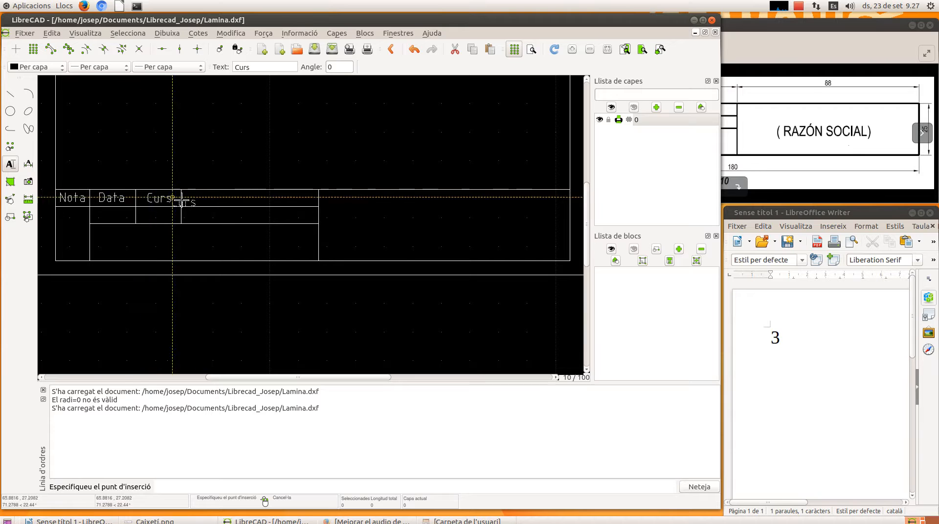
pyautogui.rightClick(322, 189)
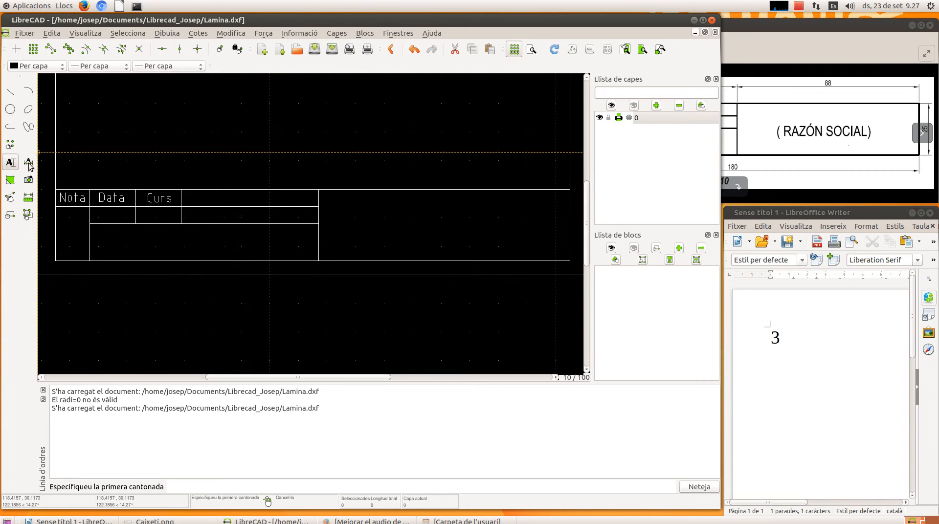
# Add the text "Nom i cognoms" with height 3 in the wide fourth header cell of the title block.
pyautogui.click(11, 162)
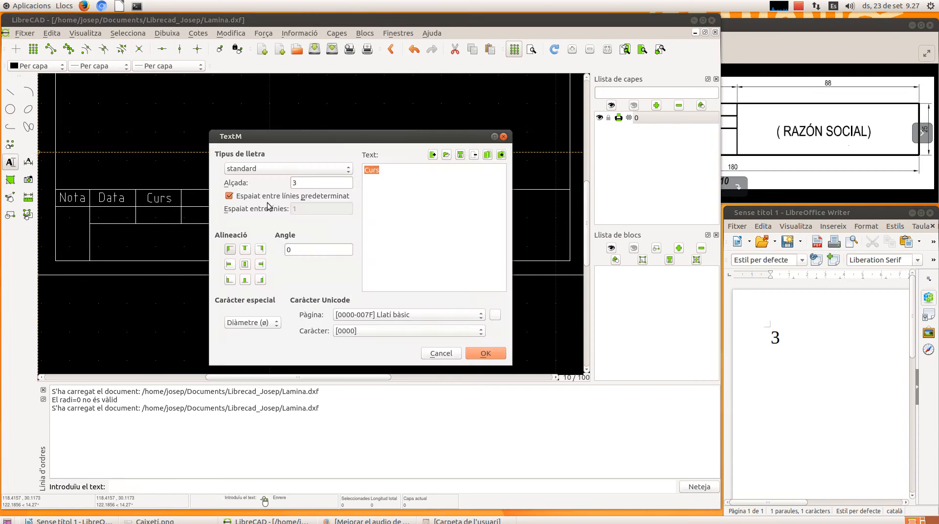
pyautogui.write('Nom i cognoms')
pyautogui.click(491, 348)
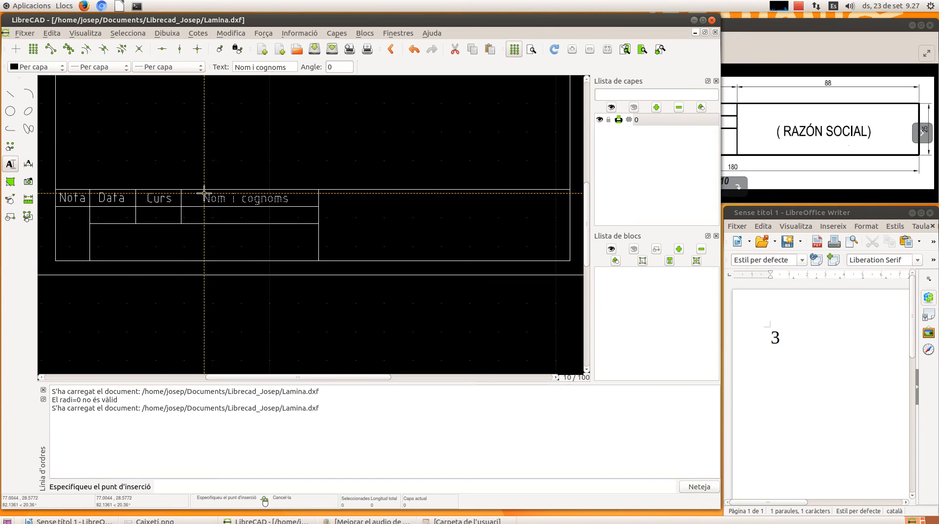
pyautogui.click(204, 194)
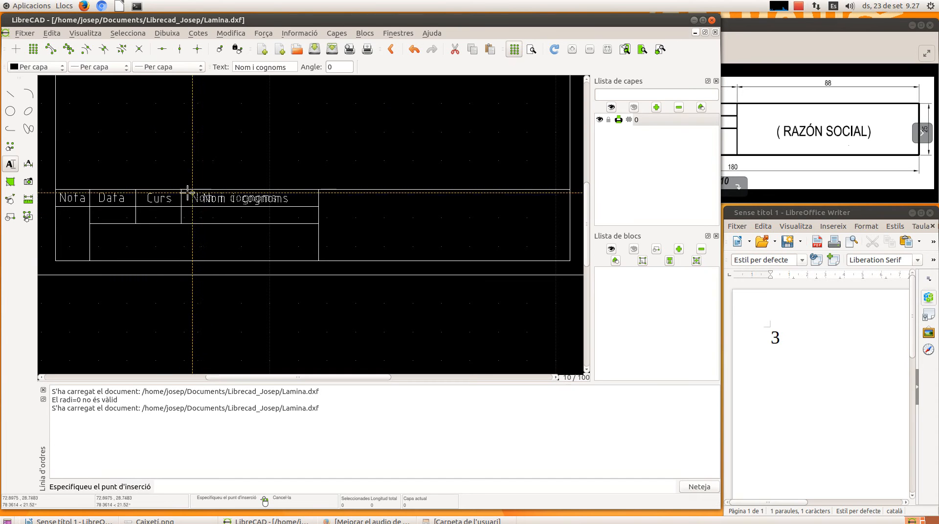
pyautogui.rightClick(169, 192)
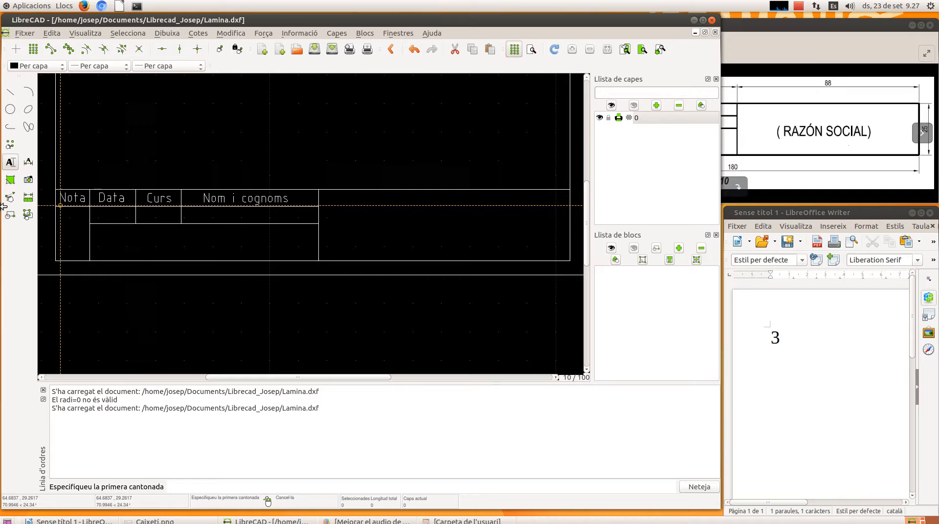
# Add the text "2n ESO" with height 3 in the cell directly below "Curs".
pyautogui.click(10, 162)
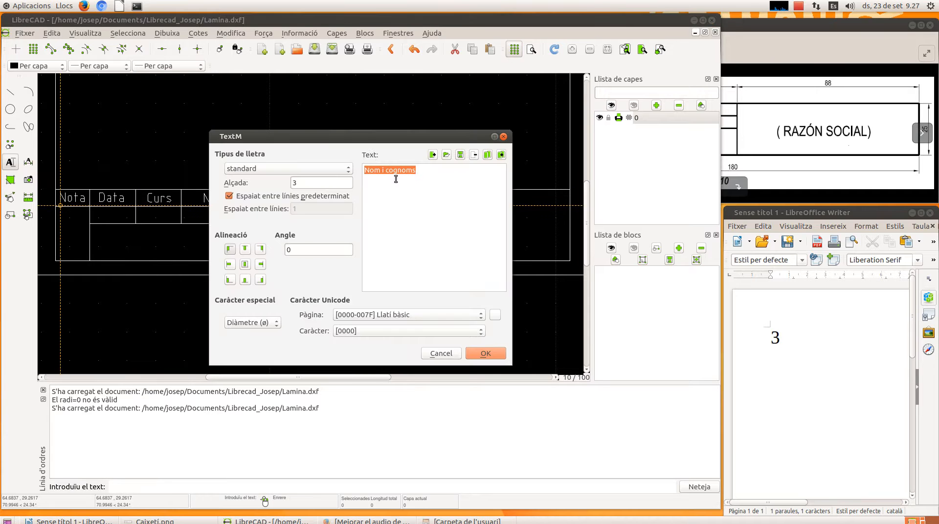
pyautogui.write('2n ESO')
pyautogui.click(487, 353)
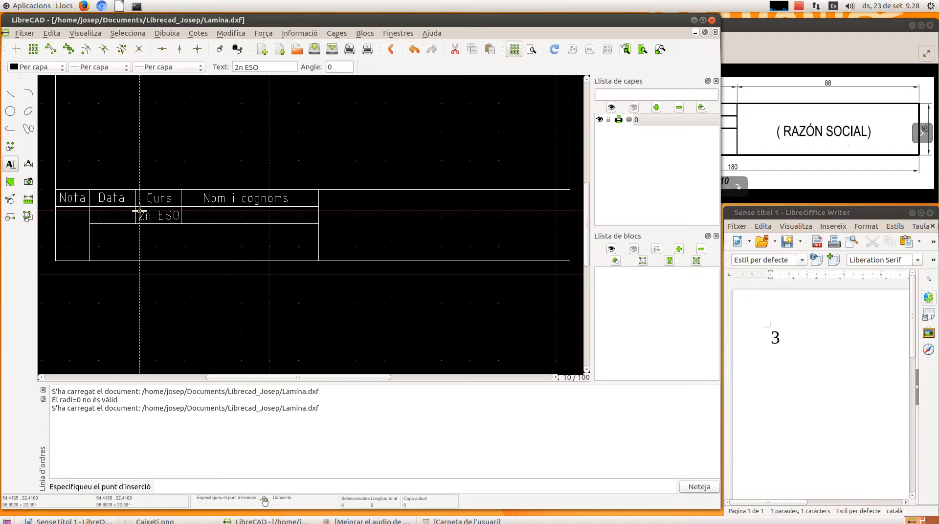
pyautogui.click(139, 211)
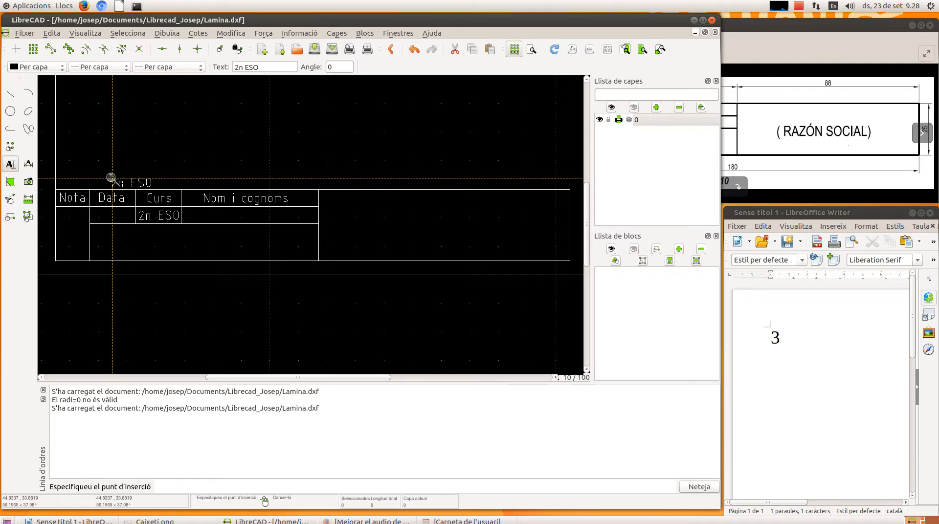
pyautogui.press('z')
pyautogui.press('w')
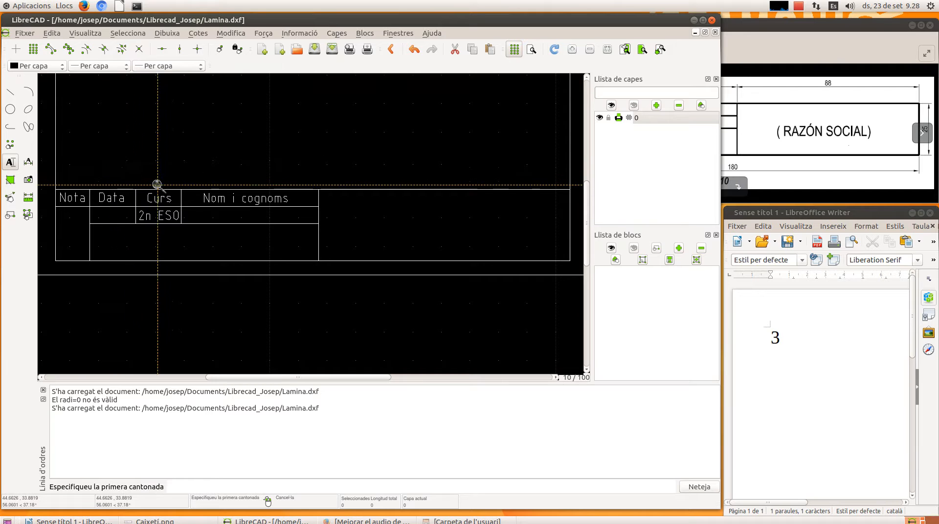
# Add the student's name as text with height 3 in the cell directly below "Nom i cognoms".
pyautogui.click(10, 163)
pyautogui.moveTo(395, 173); pyautogui.dragTo(373, 170)
pyautogui.press('BackSpace')
pyautogui.press('BackSpace')
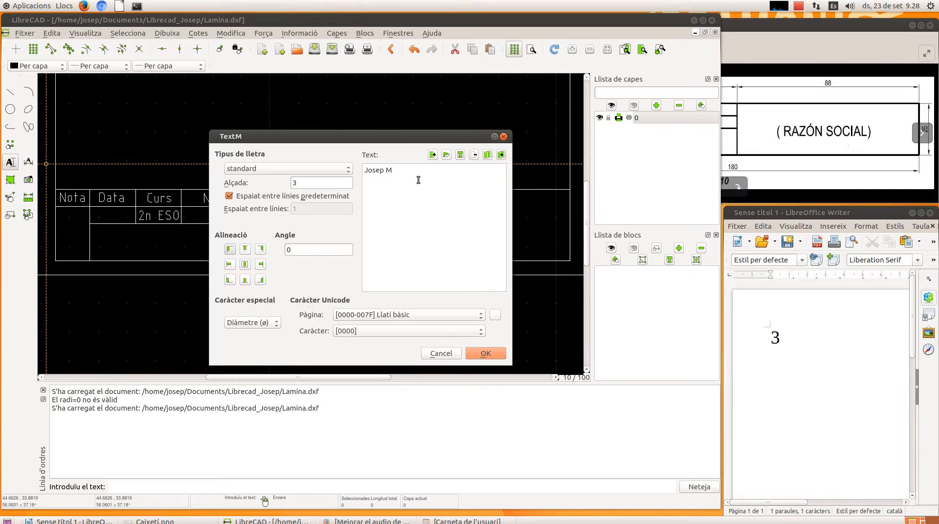
pyautogui.click(485, 350)
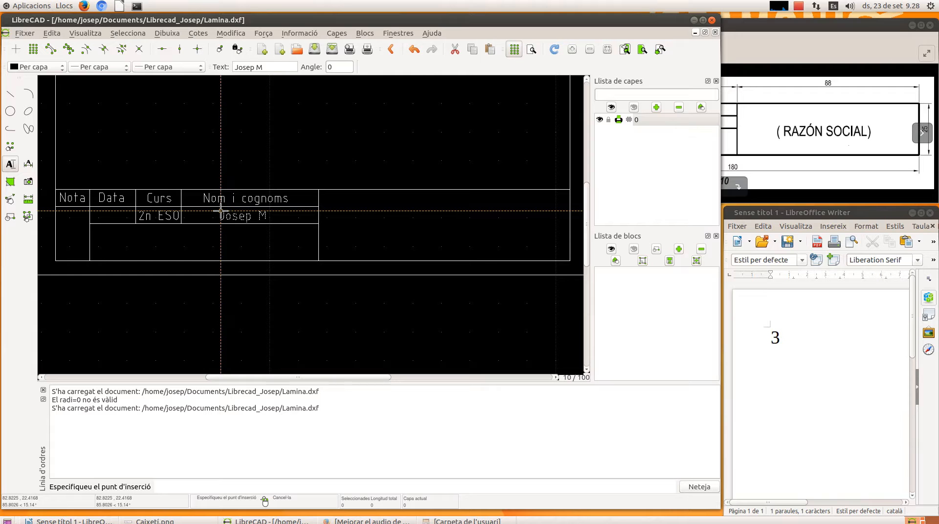
pyautogui.click(221, 211)
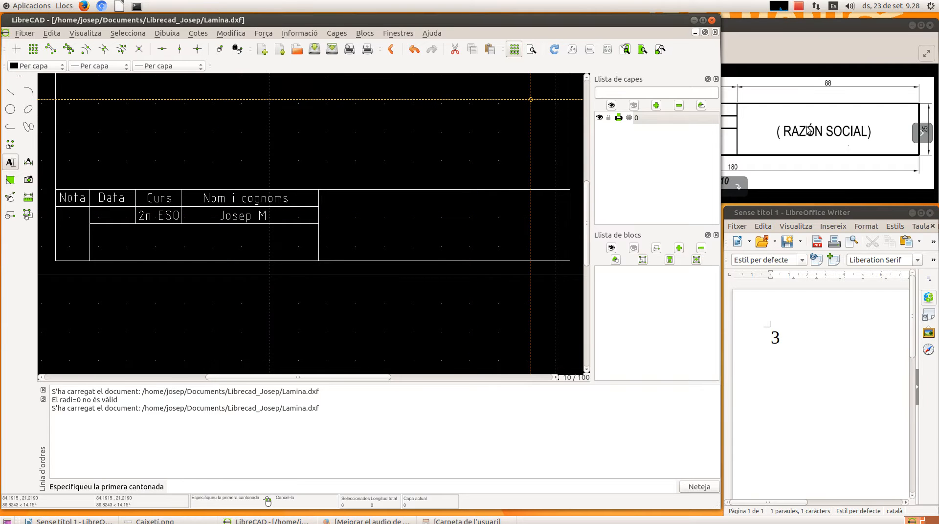
# Set the height of a new text to 6 and note 6 below the 3 in the LibreOffice Writer document.
pyautogui.click(9, 167)
pyautogui.moveTo(307, 185); pyautogui.dragTo(291, 180)
pyautogui.write('6')
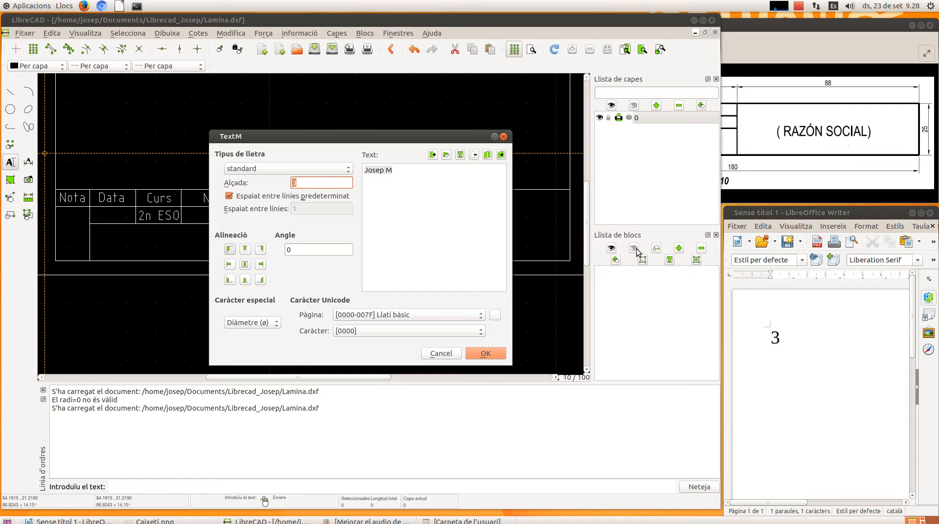
pyautogui.click(810, 358)
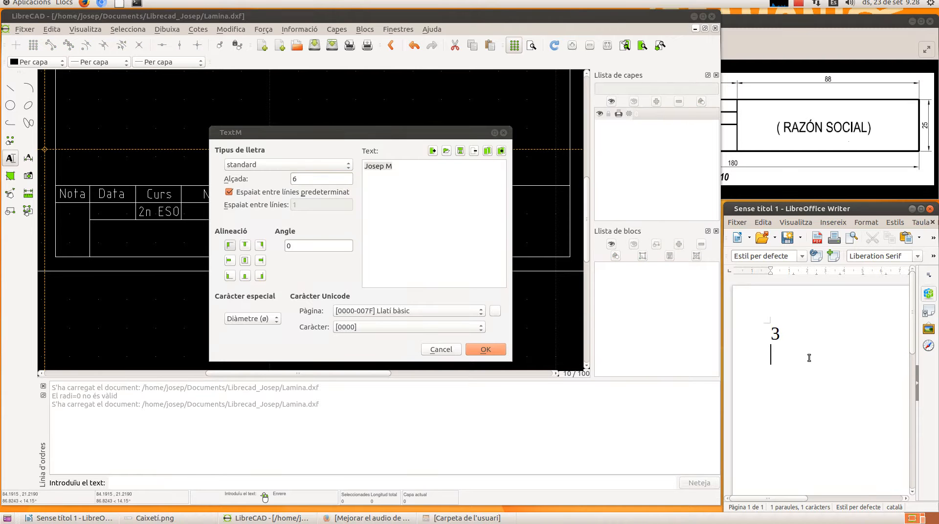
pyautogui.write('6')
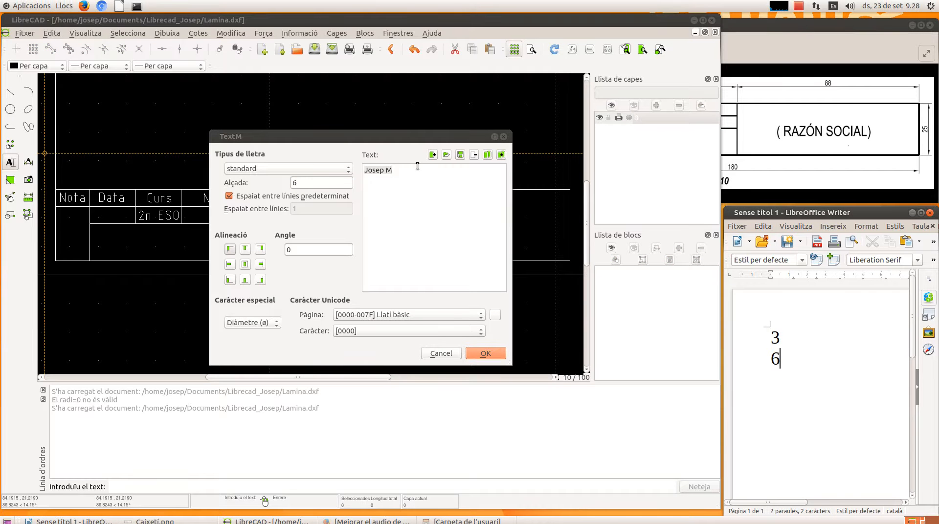
# Replace the text content with "INS Ramon Turró" and "i Darder" on two lines, place it in the large empty title block cell, and save the drawing.
pyautogui.click(413, 170)
pyautogui.press('BackSpace')
pyautogui.press('BackSpace')
pyautogui.press('BackSpace')
pyautogui.press('BackSpace')
pyautogui.press('BackSpace')
pyautogui.press('BackSpace')
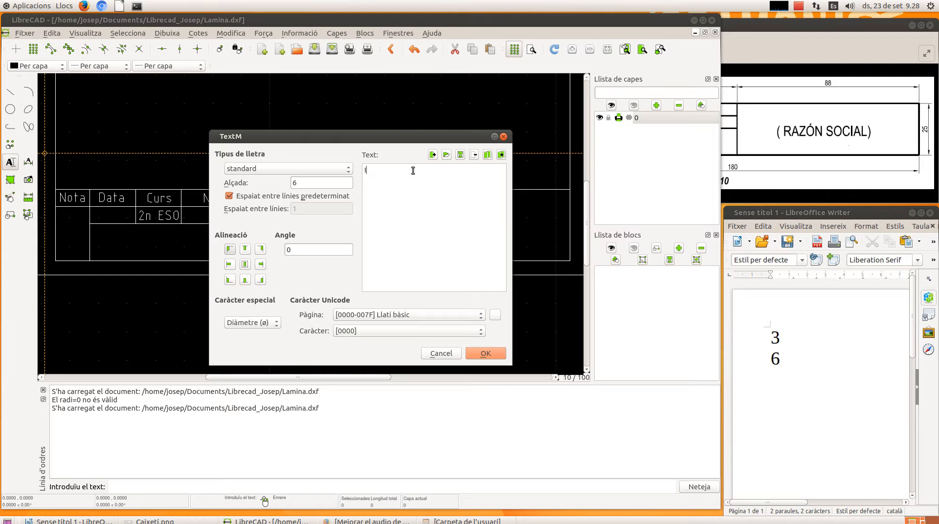
pyautogui.write('INS Ramo')
pyautogui.write('Darder')
pyautogui.click(489, 349)
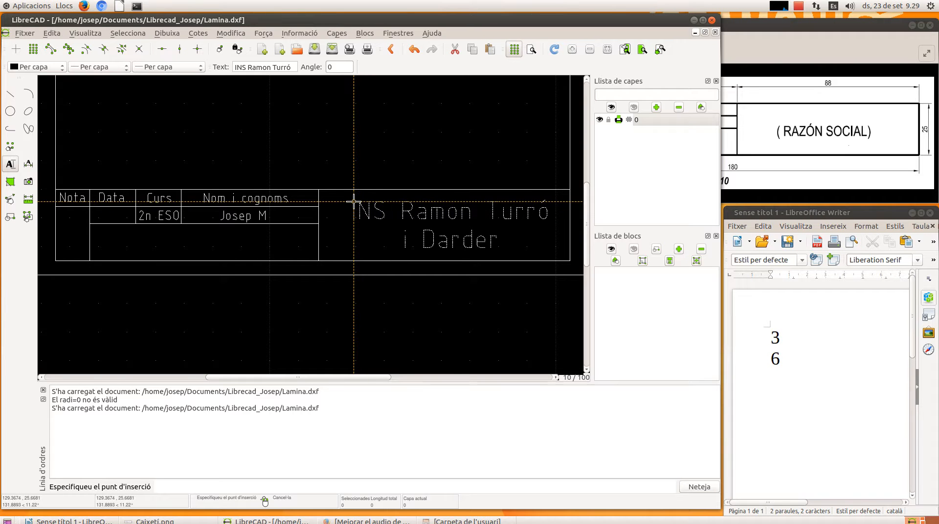
pyautogui.click(354, 200)
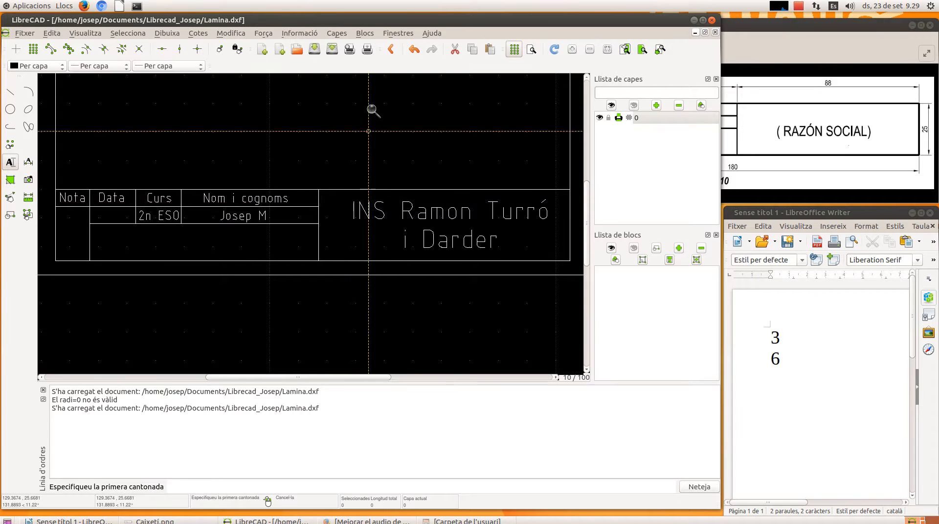
pyautogui.click(27, 34)
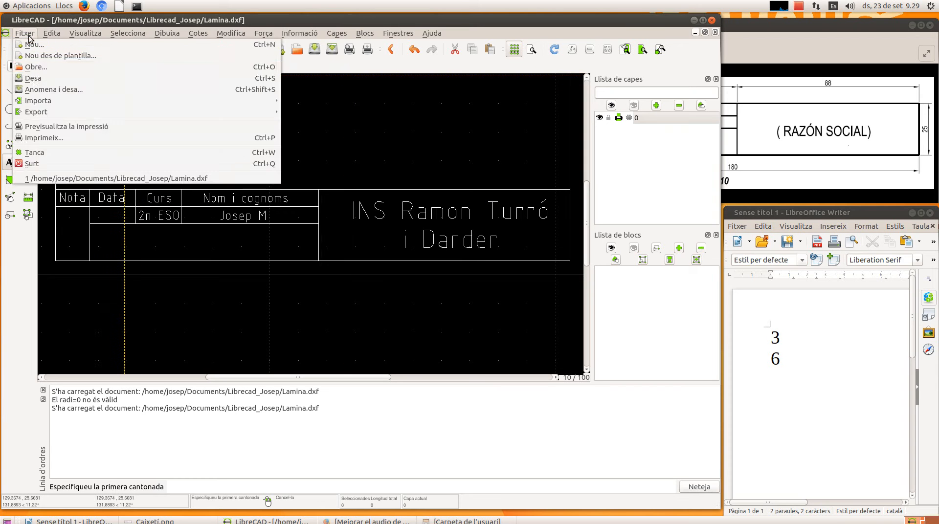
pyautogui.click(36, 78)
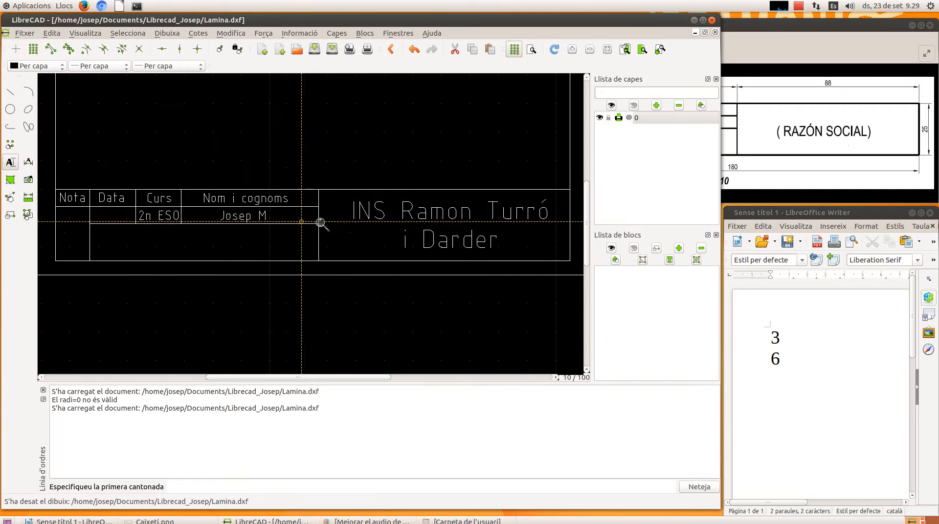